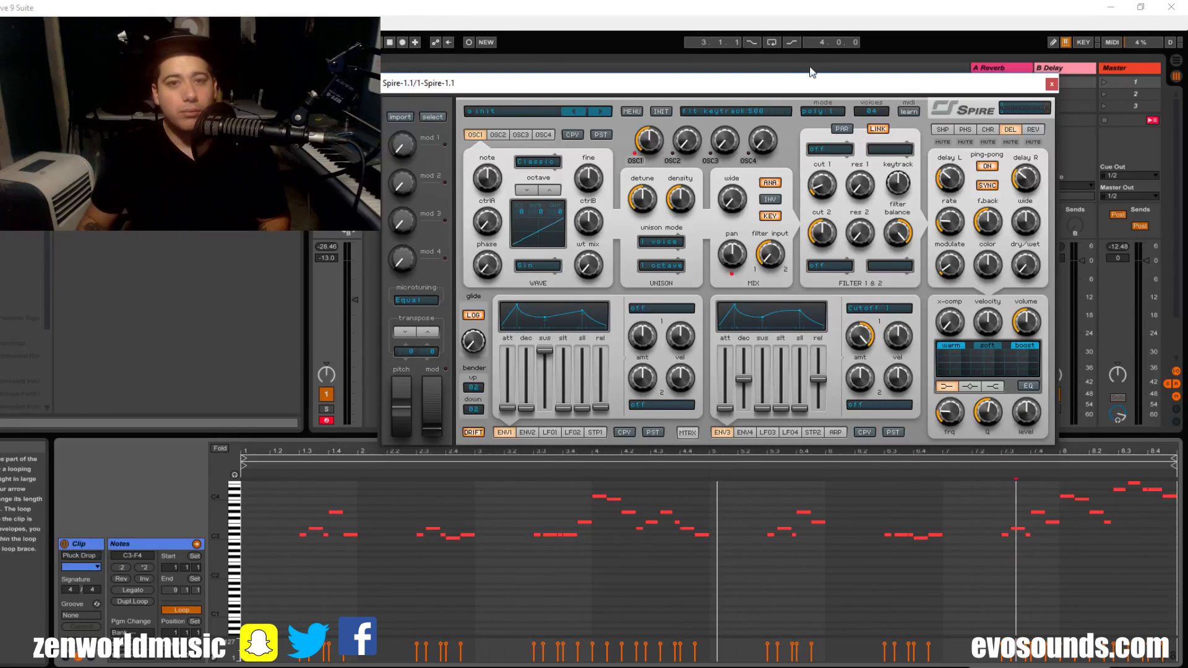
- Arrange the Spire window, enlarge the MIDI note editor and zoom in on the notes of the Pluck Drop clip
mouse_move(493, 94)
mouse_down()
mouse_move(497, 84)
mouse_move(485, 91)
mouse_up()
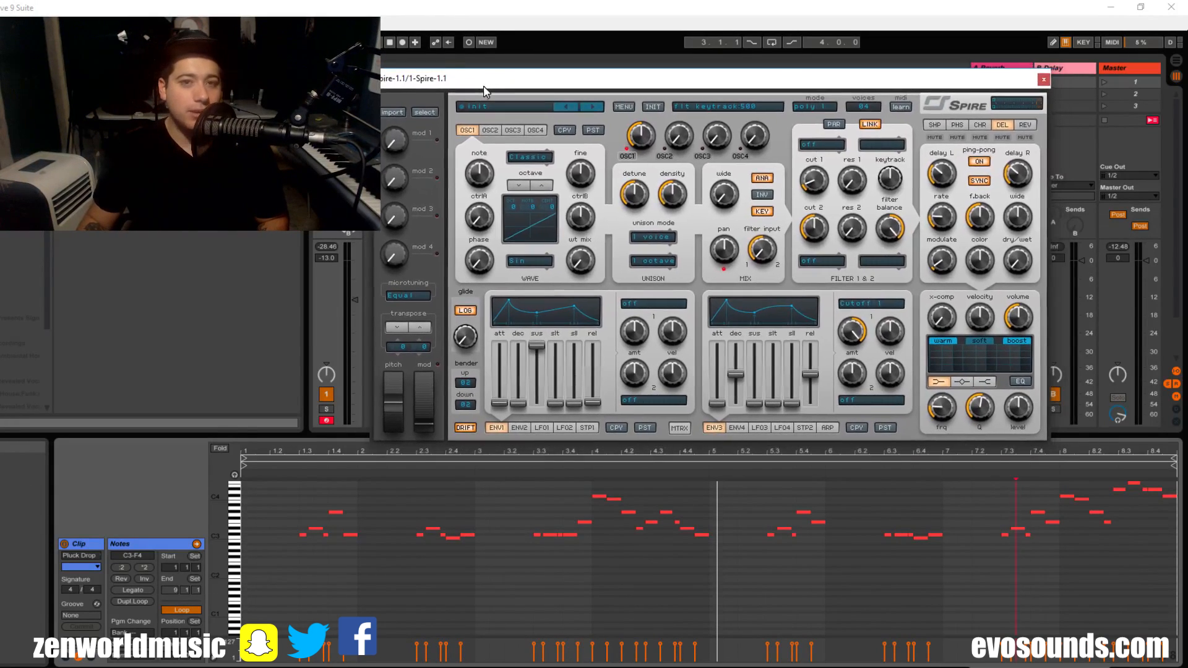
drag(366, 438, 526, 436)
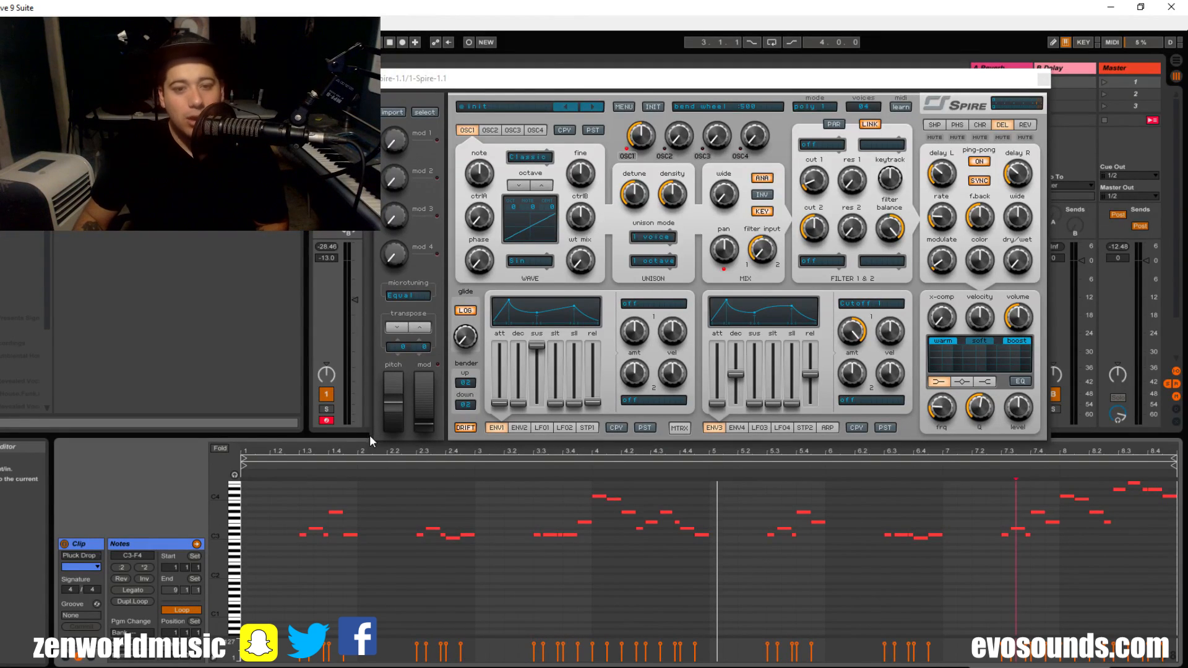
drag(359, 434, 361, 482)
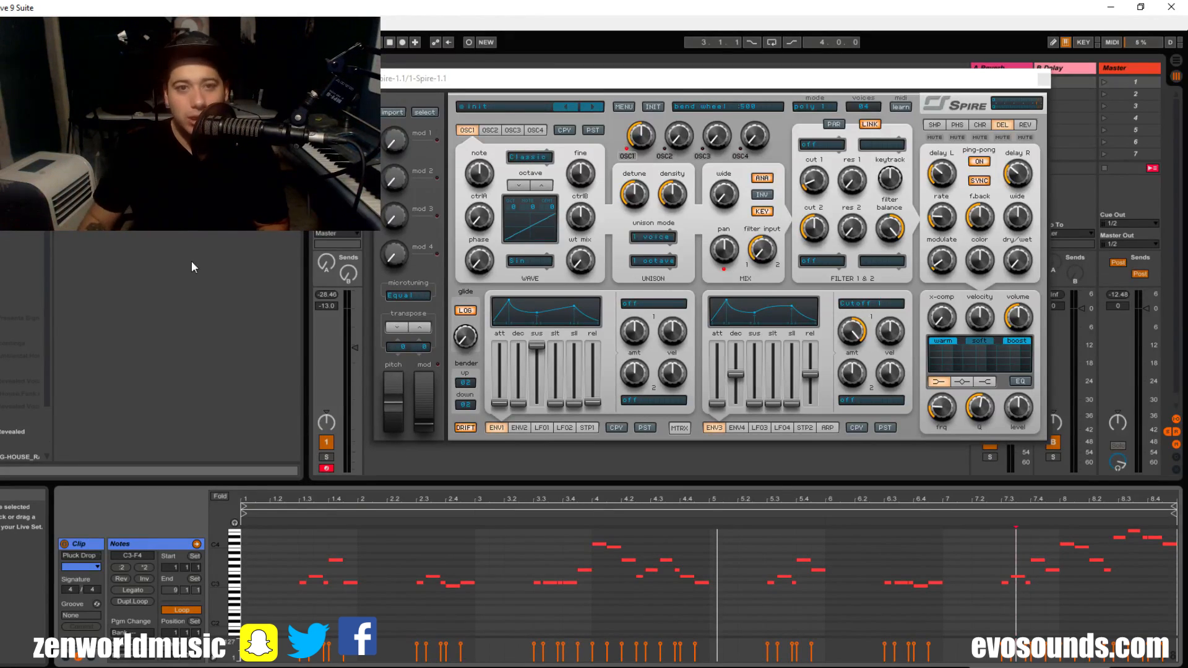
mouse_move(424, 78)
mouse_down()
mouse_move(466, 81)
mouse_move(432, 88)
mouse_up()
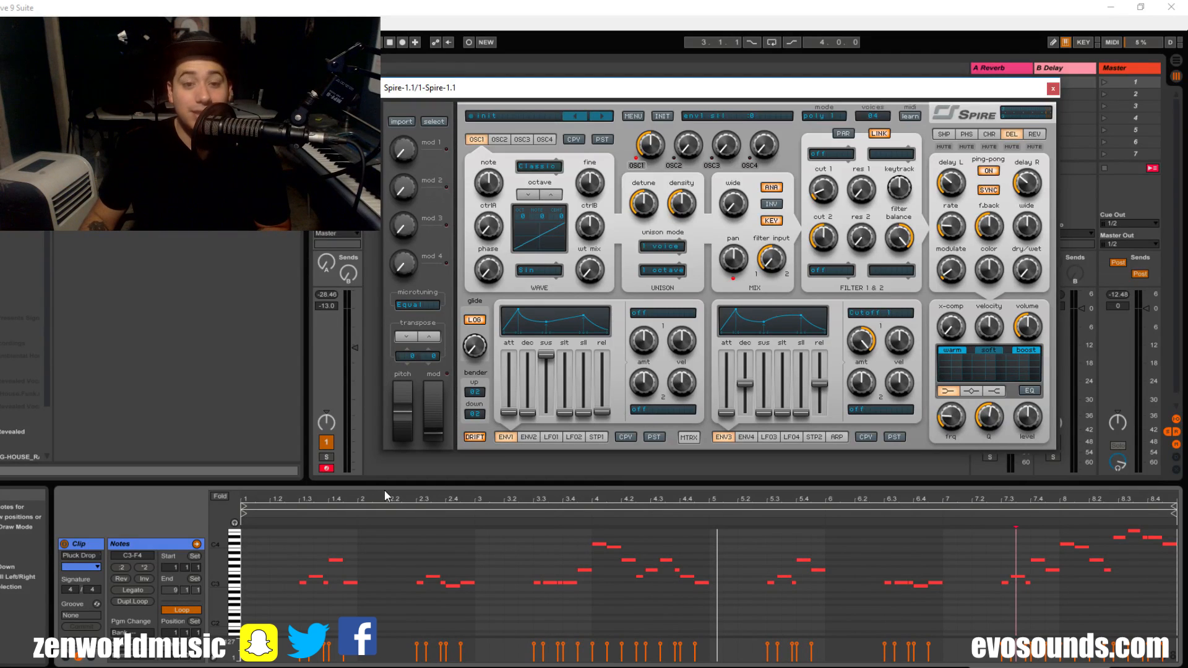
drag(433, 486, 526, 451)
scroll(381, 540, down, 4)
scroll(310, 542, up, 10)
drag(216, 591, 214, 510)
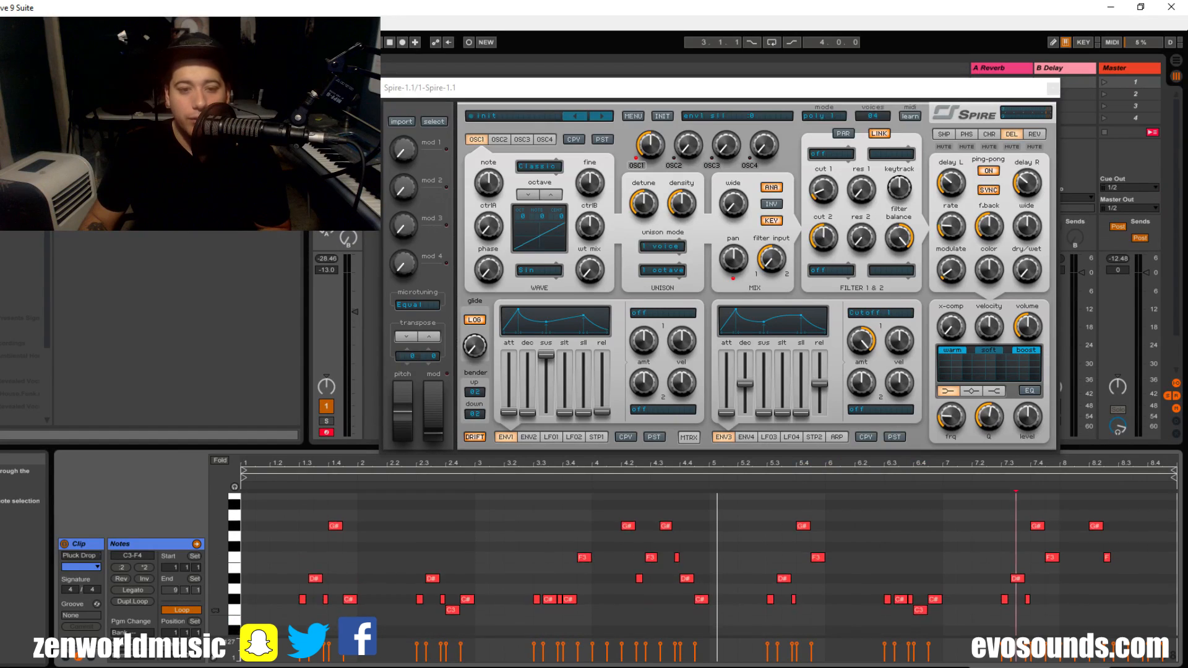
drag(214, 557, 220, 608)
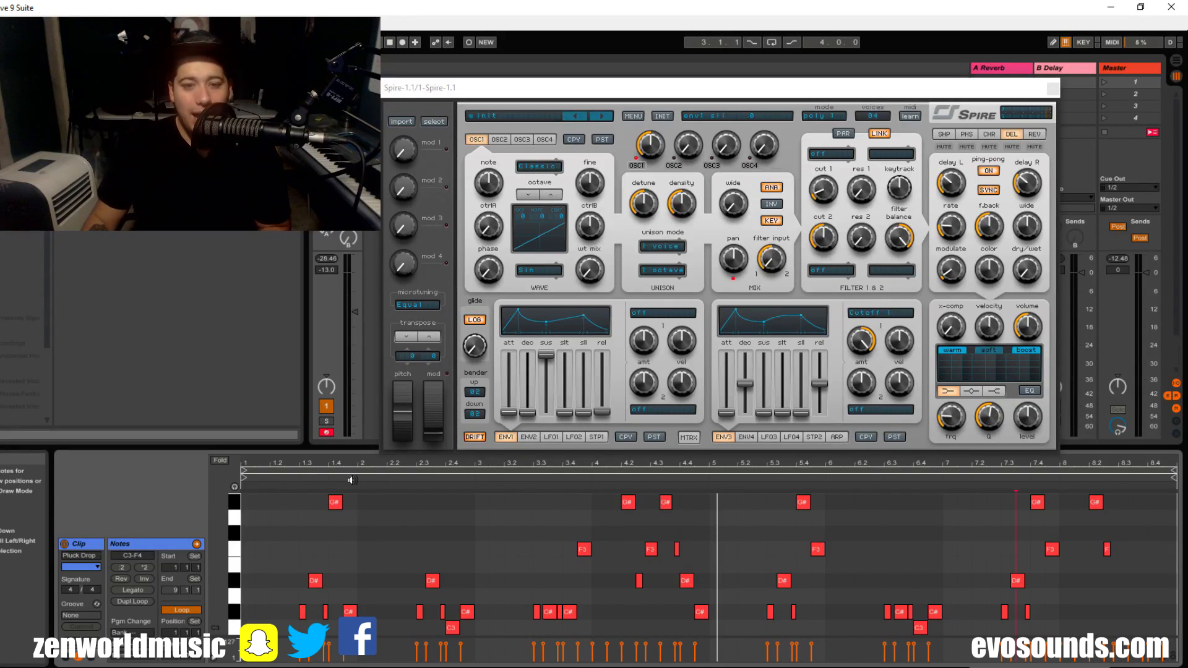
drag(356, 450, 412, 351)
scroll(463, 581, down, 1)
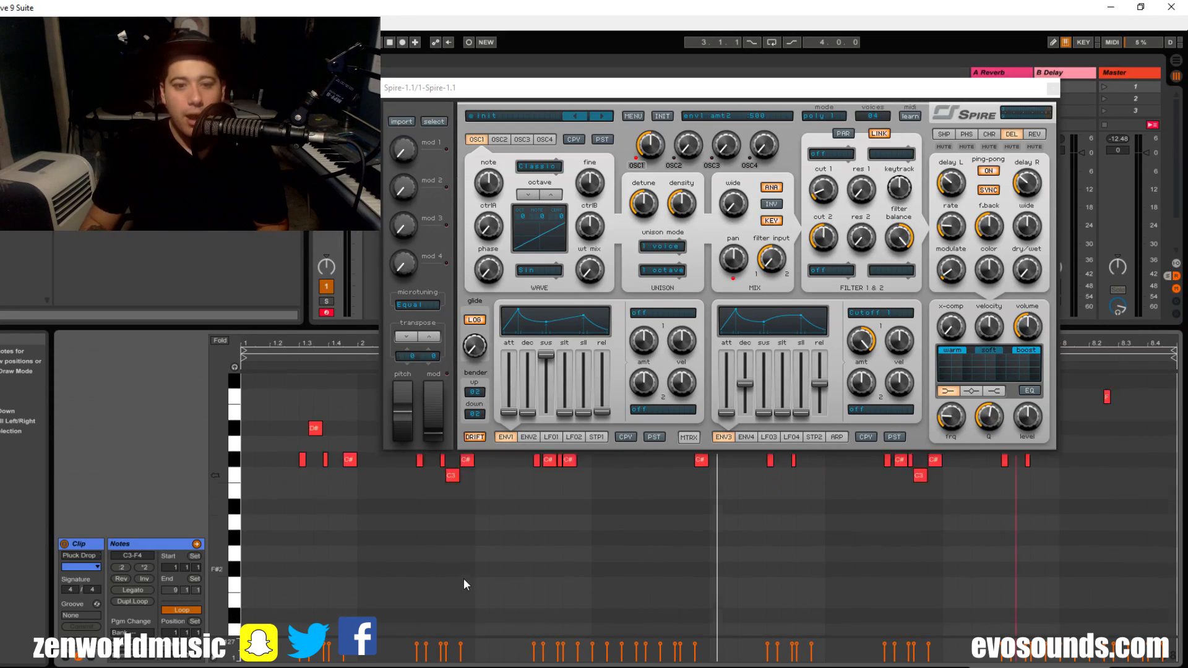
scroll(483, 585, up, 2)
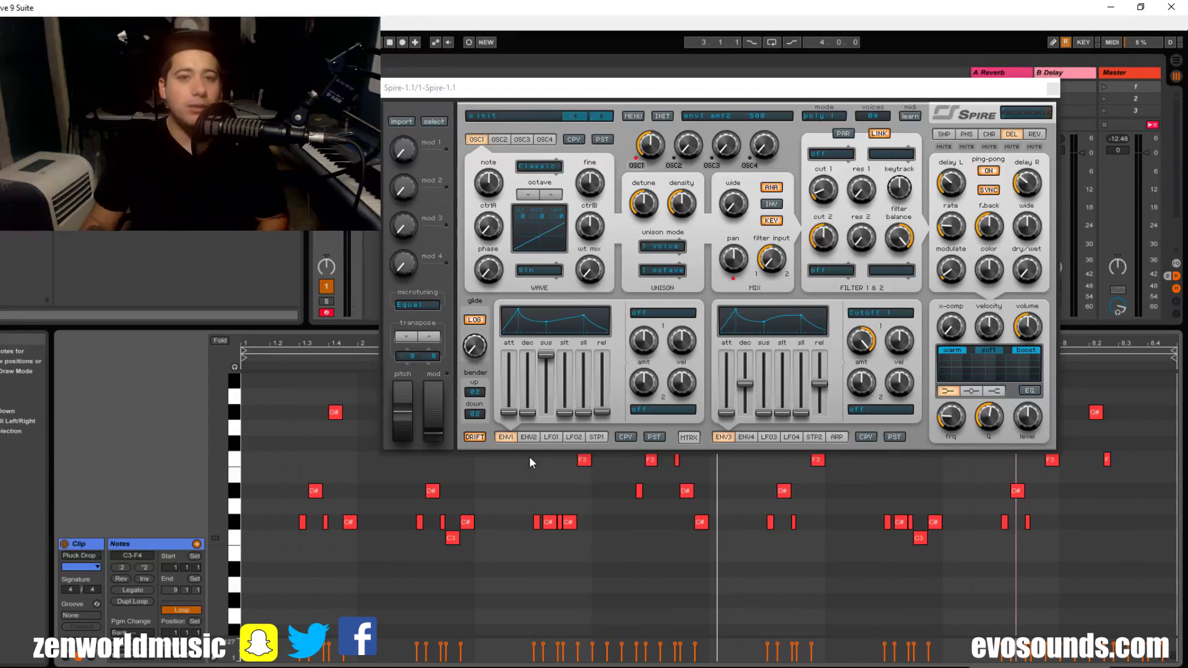
- While auditioning the clip, set oscillator 1 to the Sin wavetable with wt mix at 1000 and raise its octave to +2
key(space)
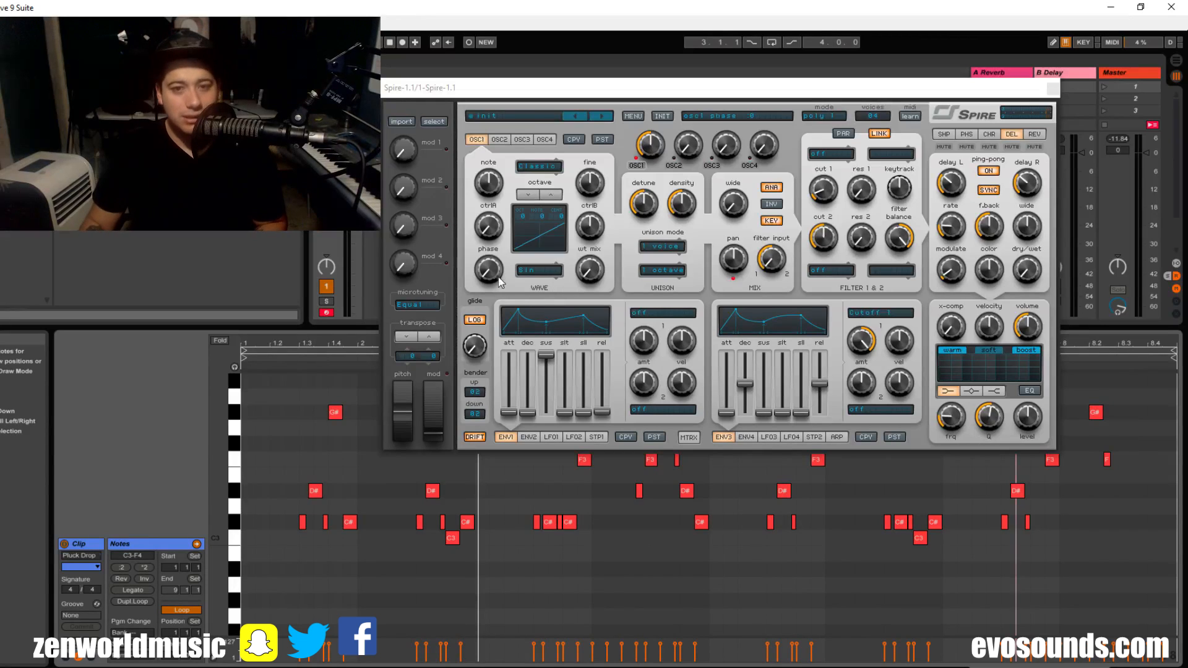
click(532, 269)
click(537, 287)
drag(608, 236, 574, 179)
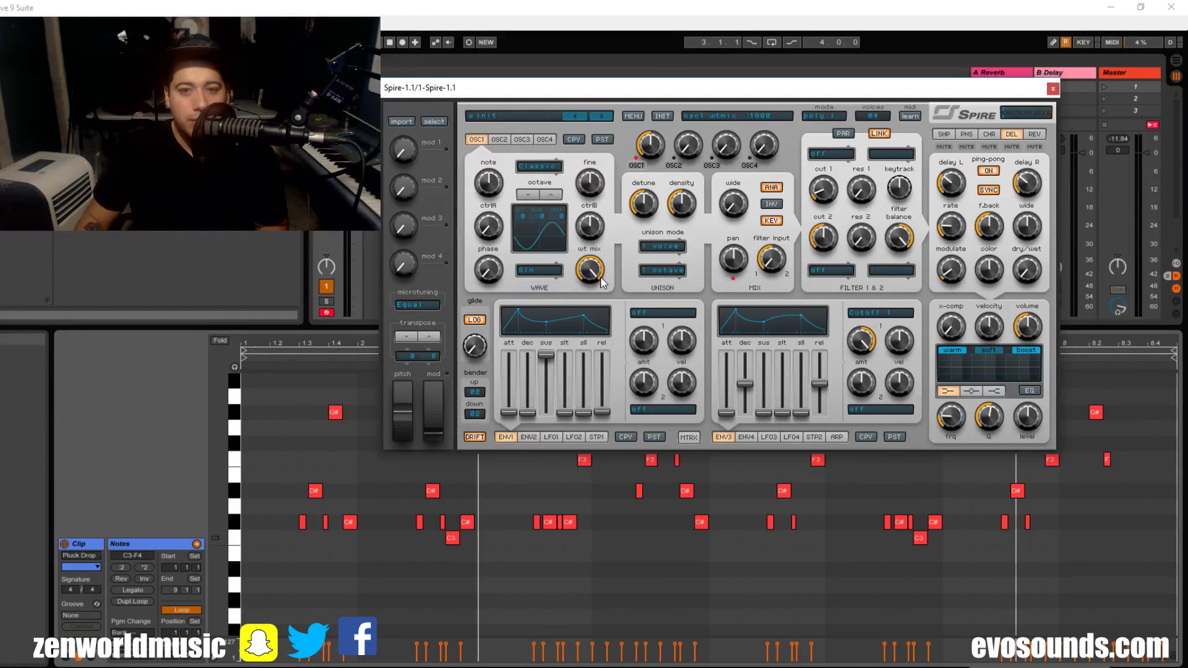
key(space)
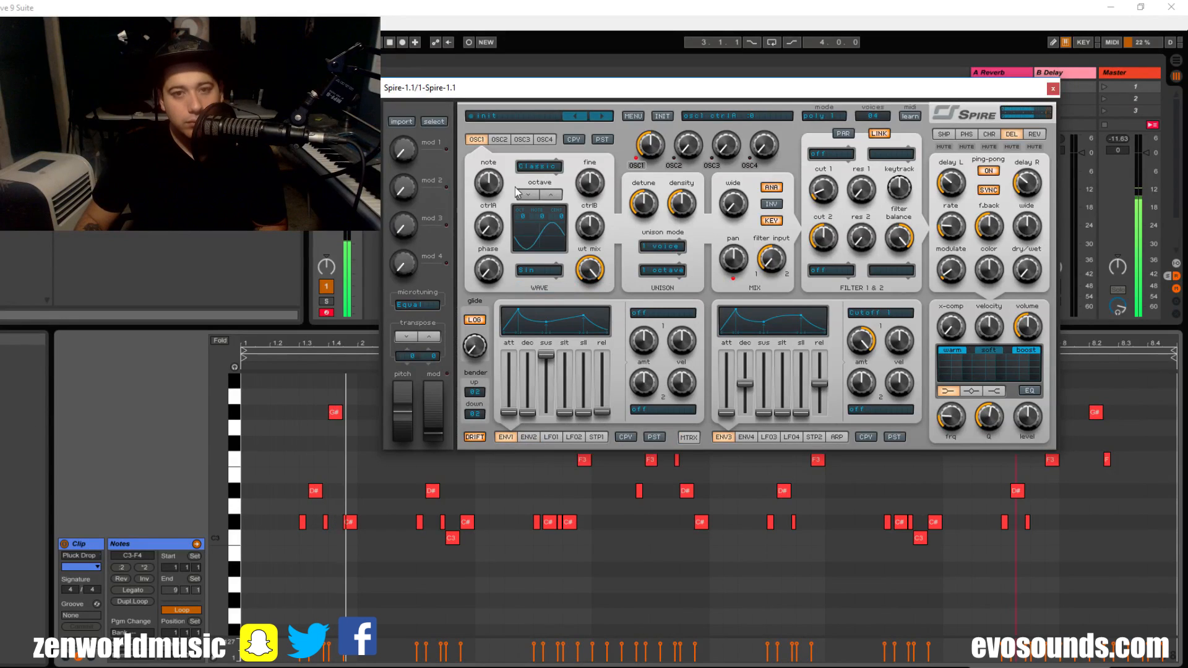
click(551, 196)
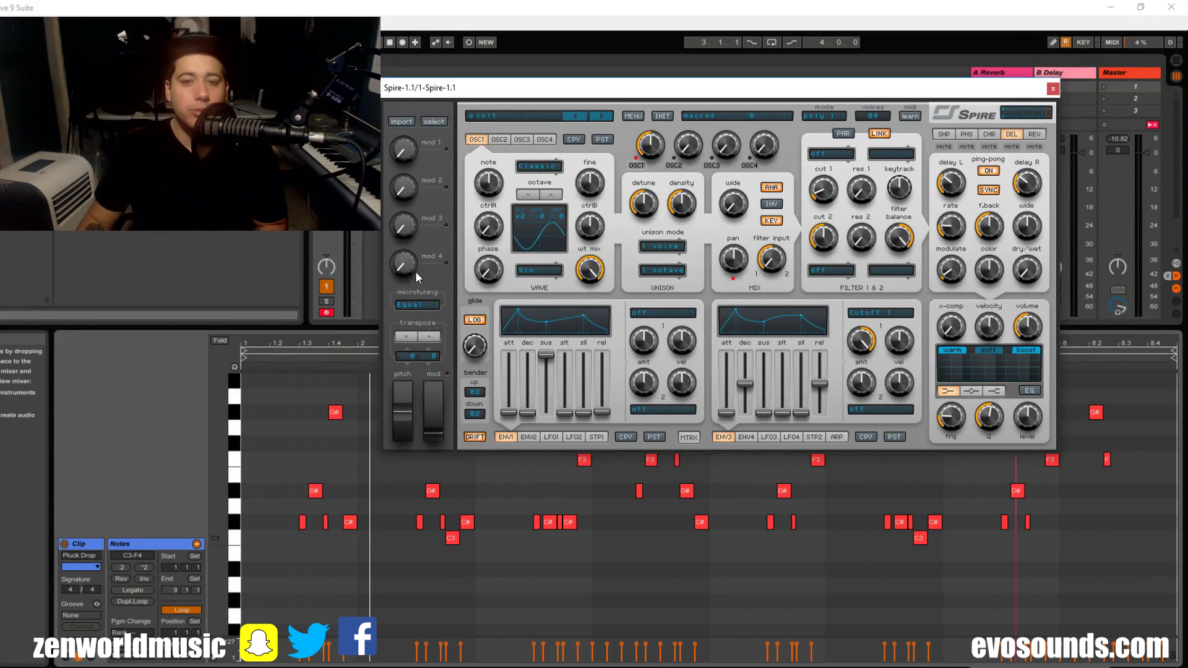
- Set oscillator 1's unison mode to 8 voices and open its mix width fully
click(658, 247)
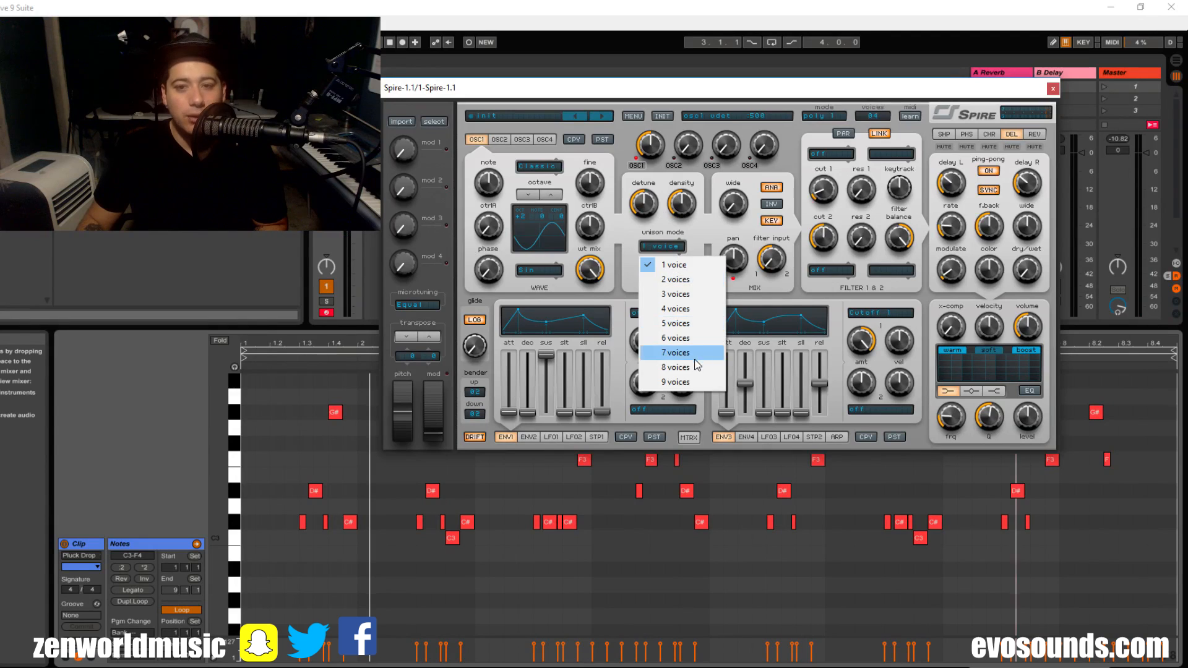
click(680, 367)
drag(643, 213, 697, 203)
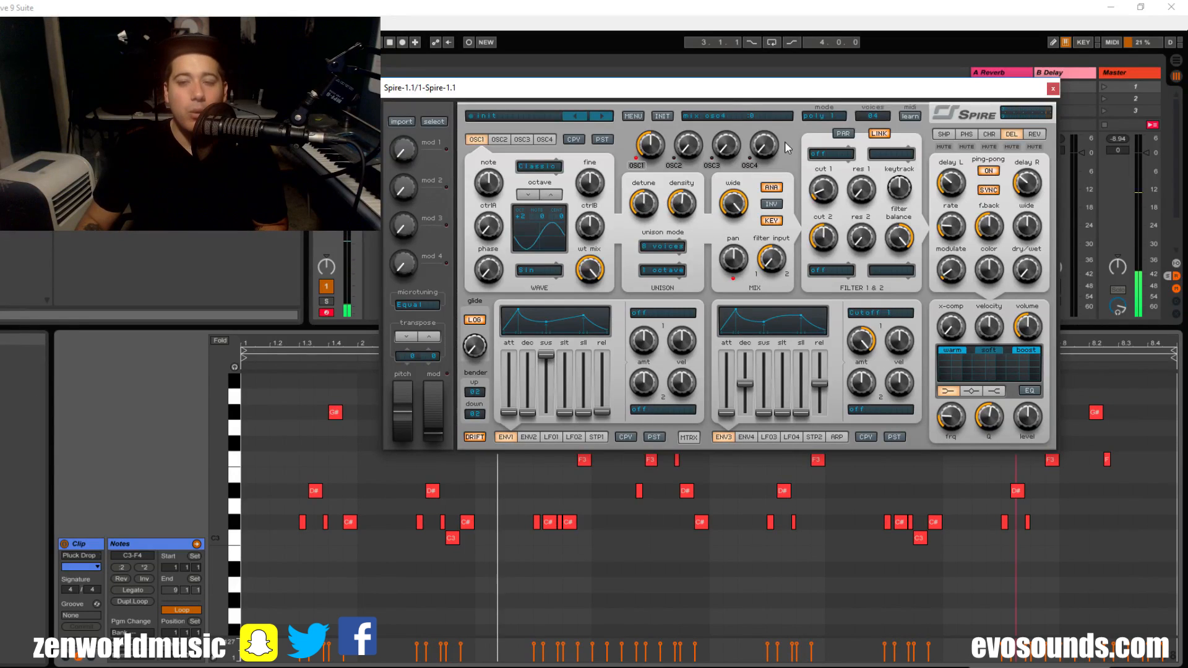
- Set filter 1 to perfecto LP4 and slightly raise envelope 1's attack and release
click(831, 154)
click(856, 188)
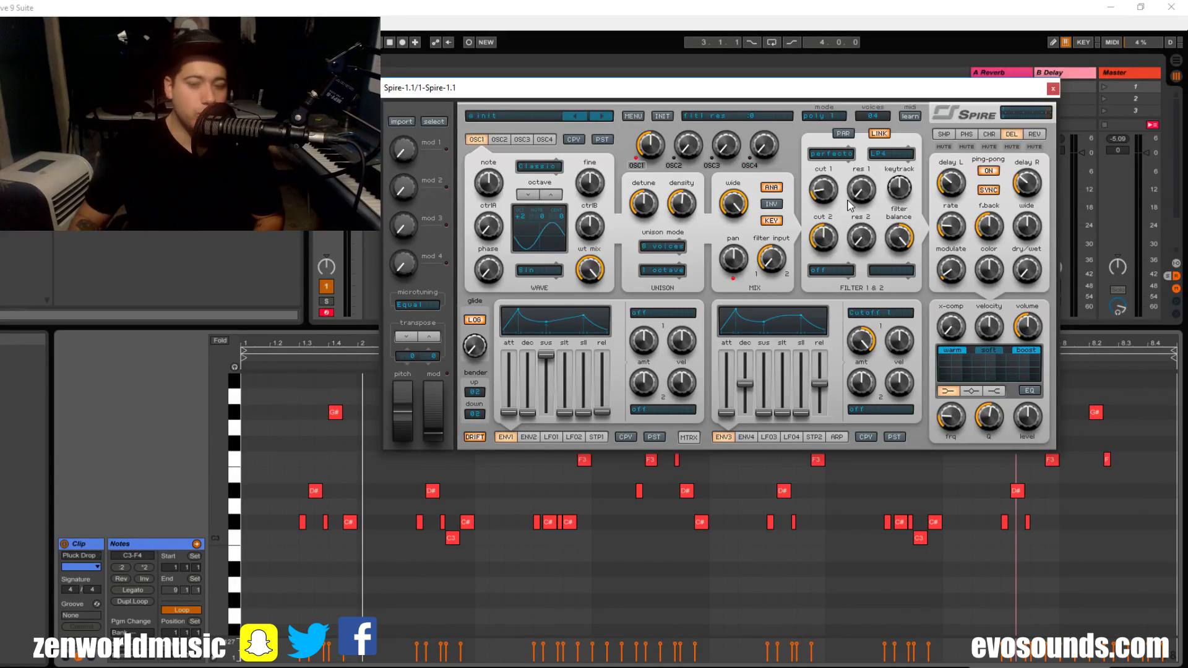
mouse_move(508, 413)
mouse_down()
mouse_move(509, 399)
mouse_move(512, 411)
mouse_up()
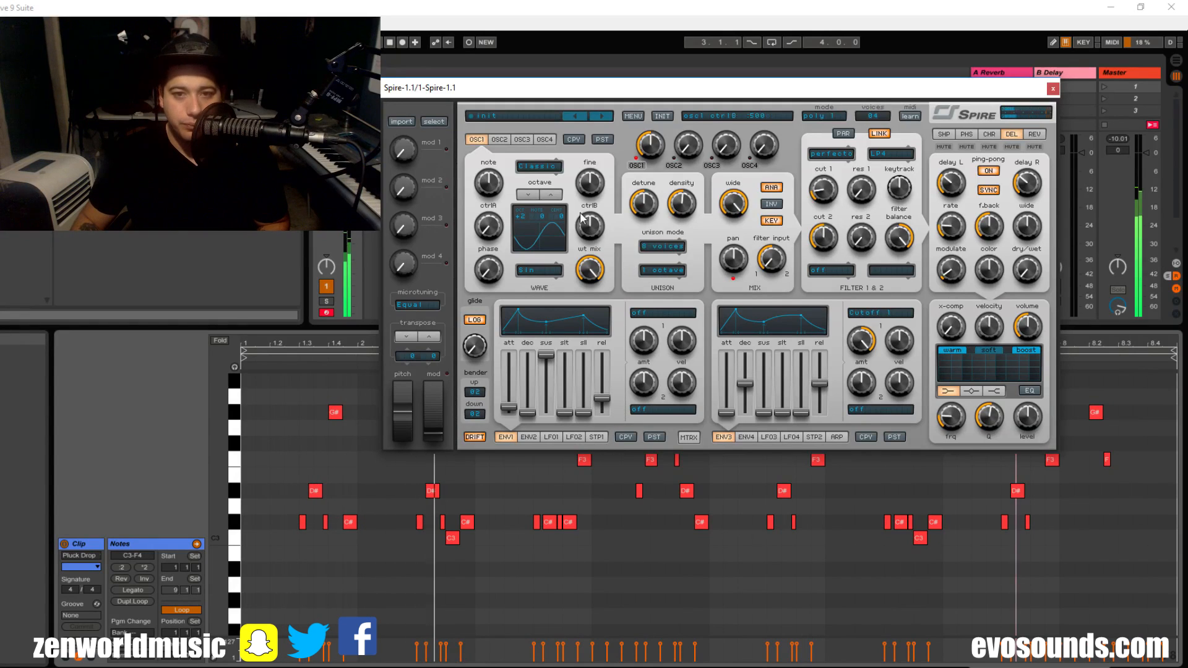
- Fully close filter 1's cutoff while the clip plays, and add plate1 reverb with dry/wet at about 205
click(549, 195)
click(527, 196)
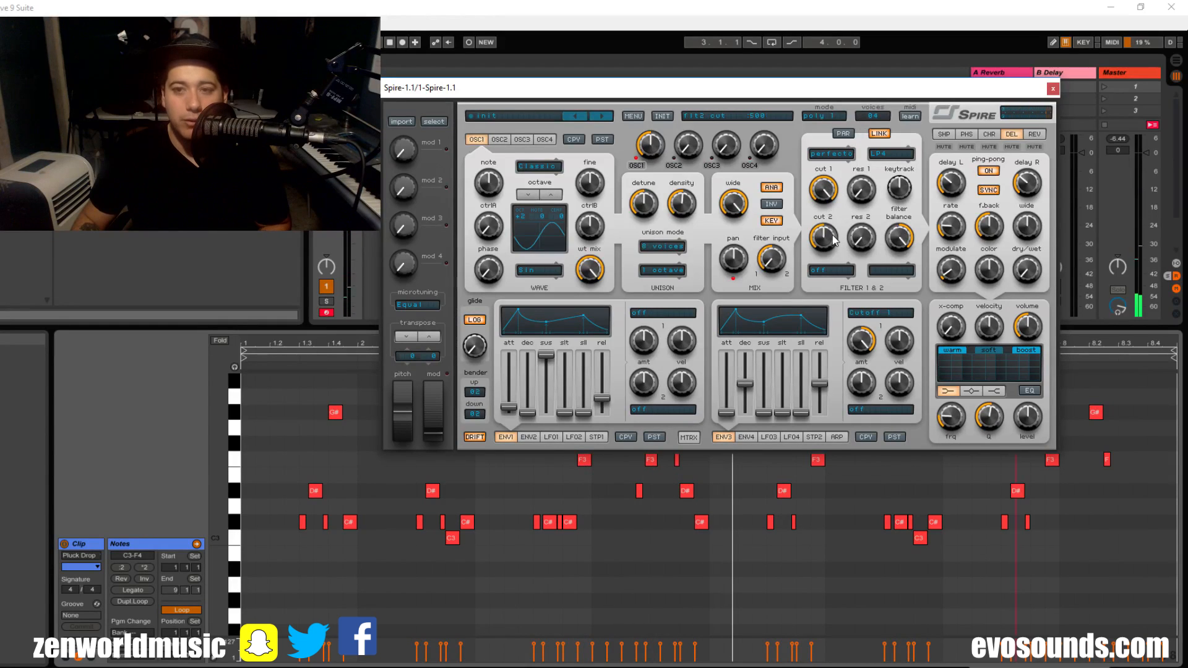
key(space)
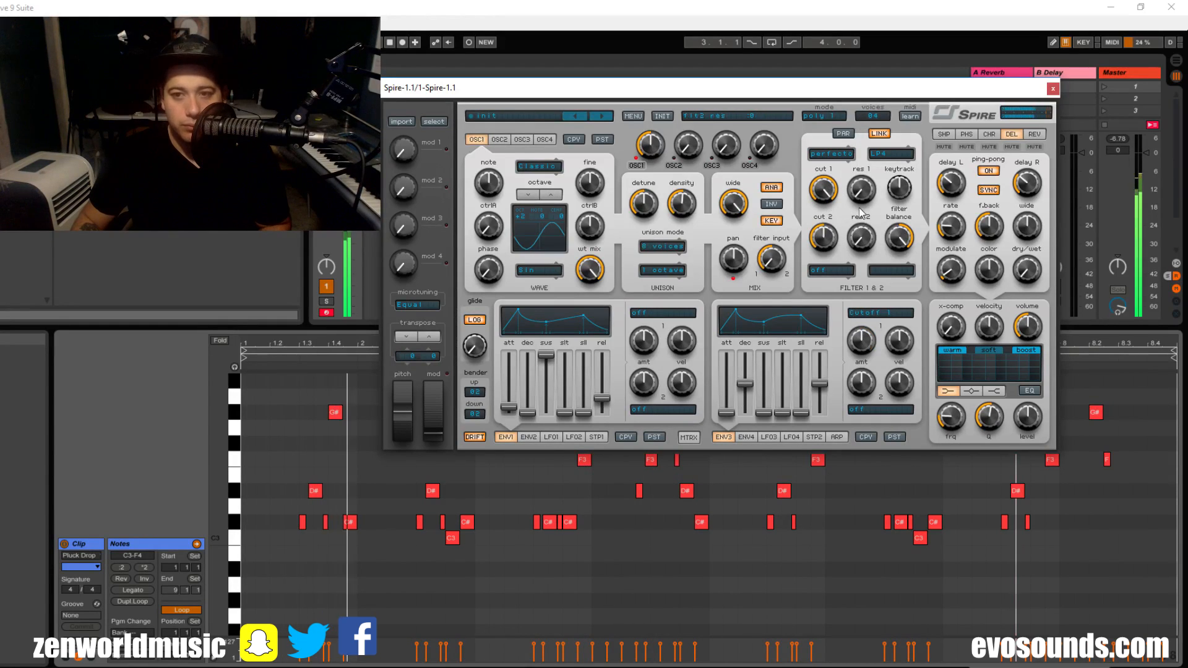
drag(823, 189, 813, 303)
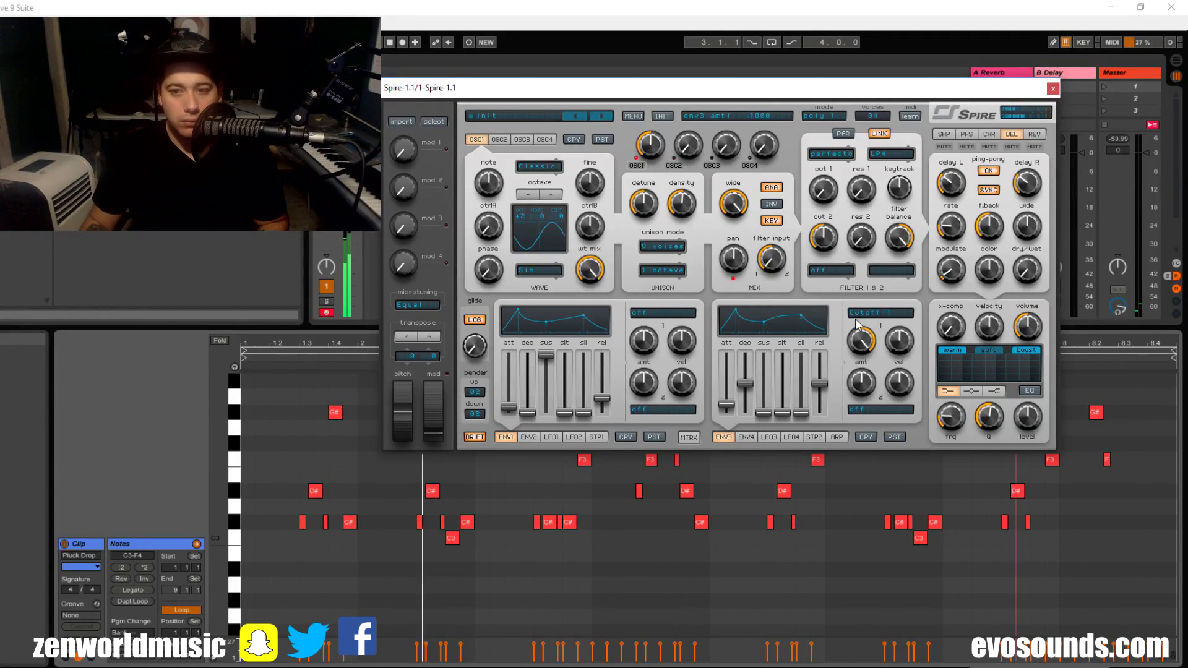
click(1034, 133)
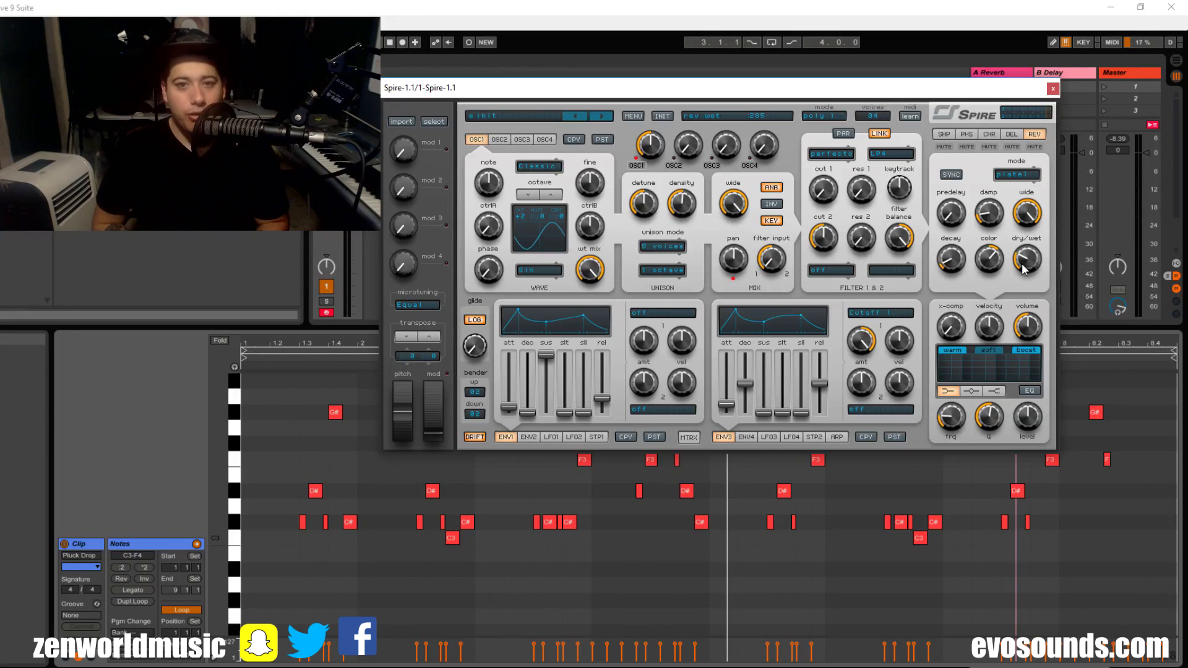
- Reset Spire to the init patch and change oscillator 1's wave type to FM
click(667, 122)
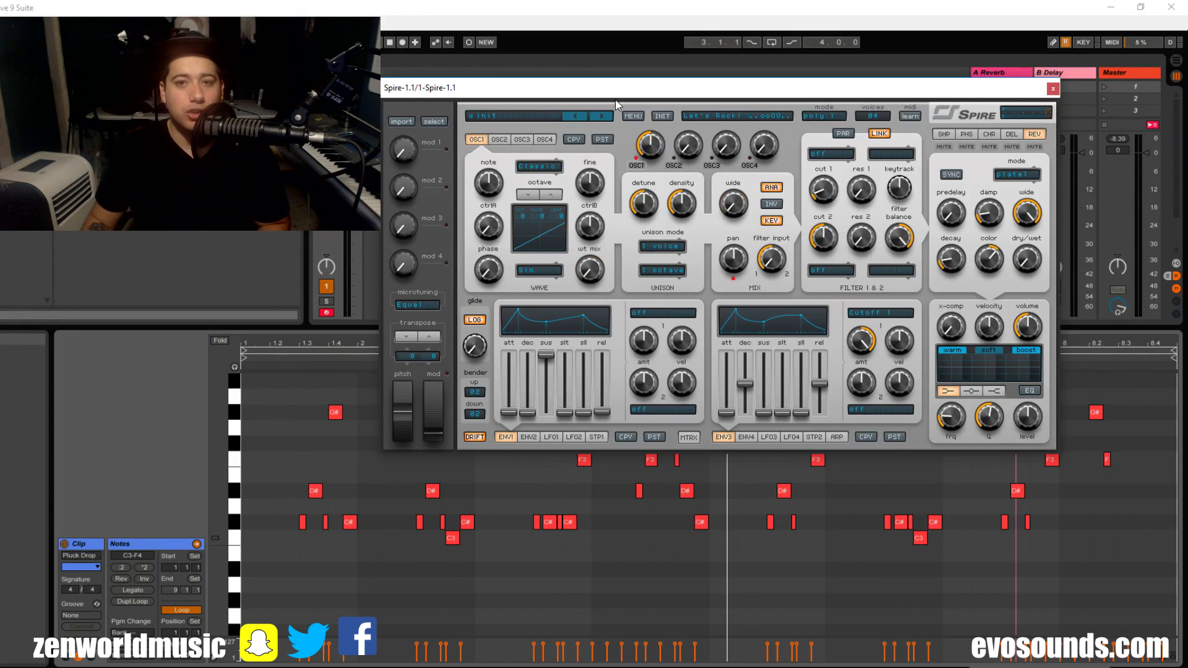
drag(619, 88, 681, 103)
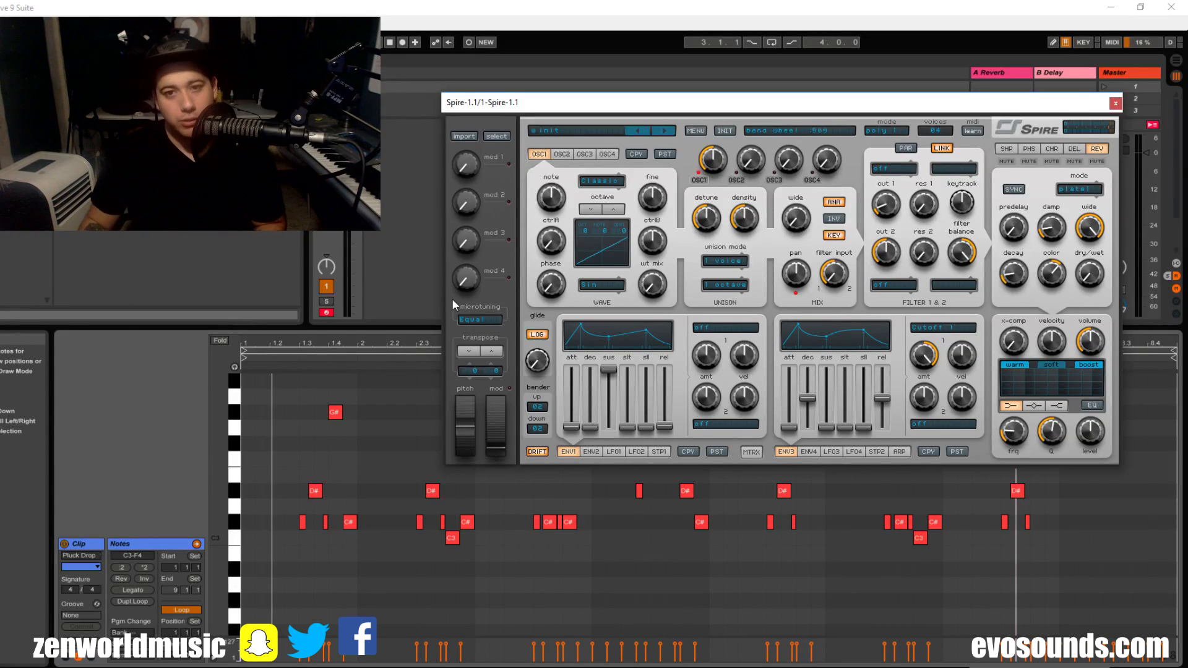
click(602, 181)
click(588, 225)
- Bring oscillator 1's wt mix back to zero after trying 1000, and set its ctrlA to about 200 while the clip plays
drag(651, 284, 722, 29)
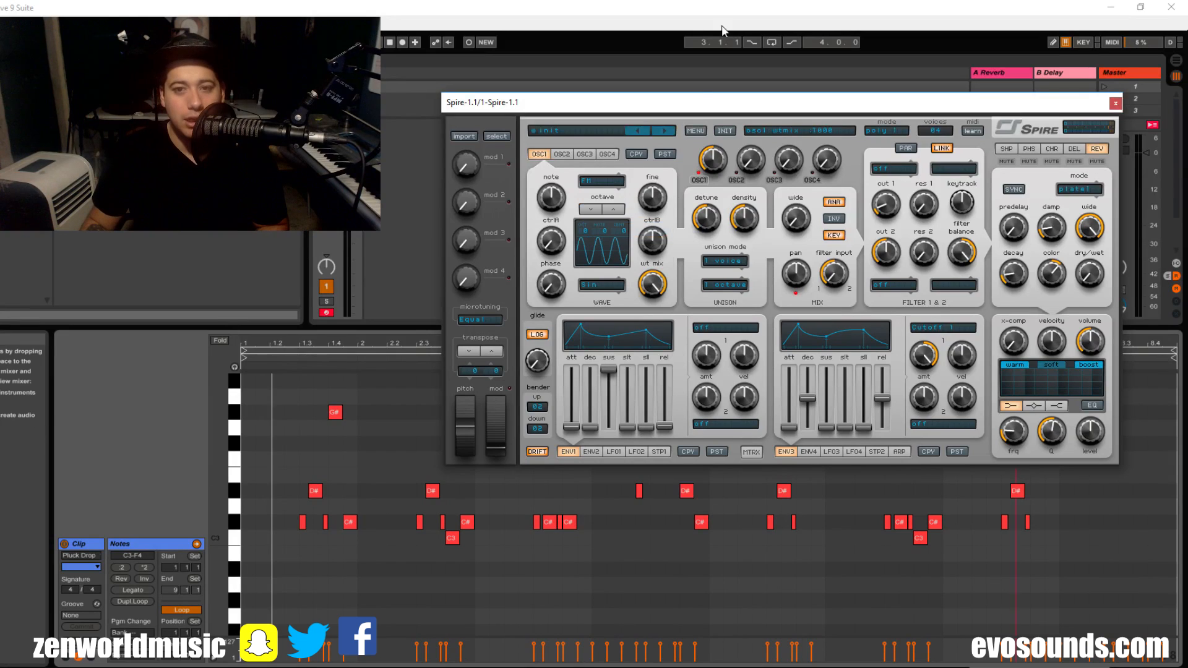
drag(655, 284, 596, 373)
drag(548, 249, 569, 249)
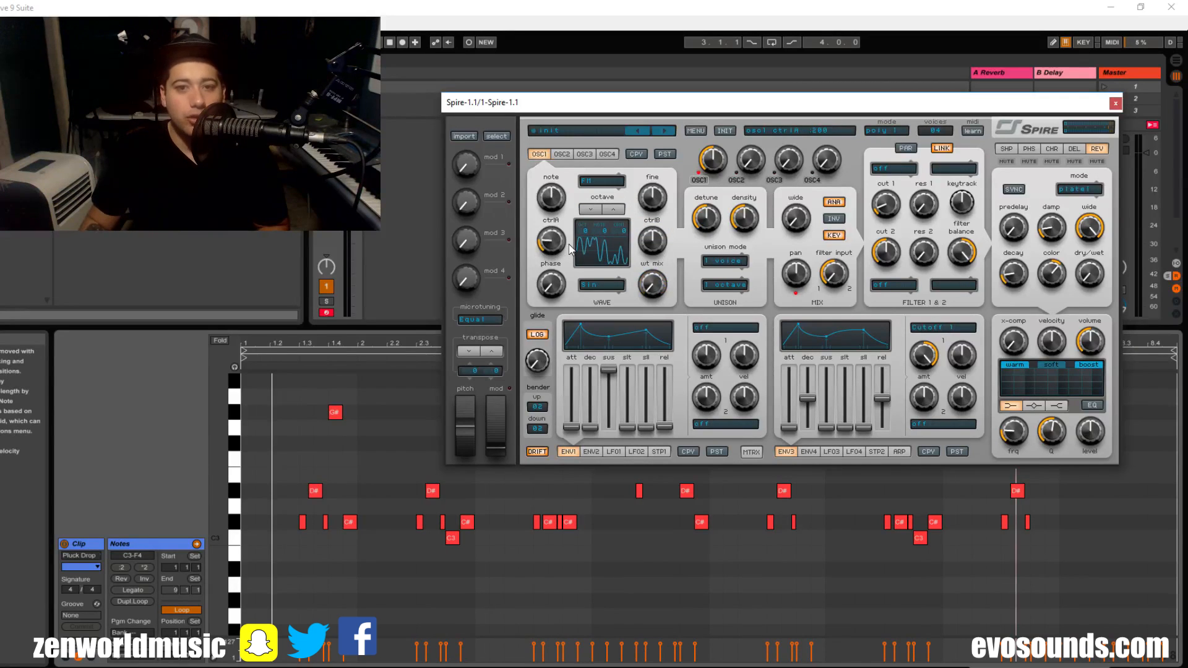
key(space)
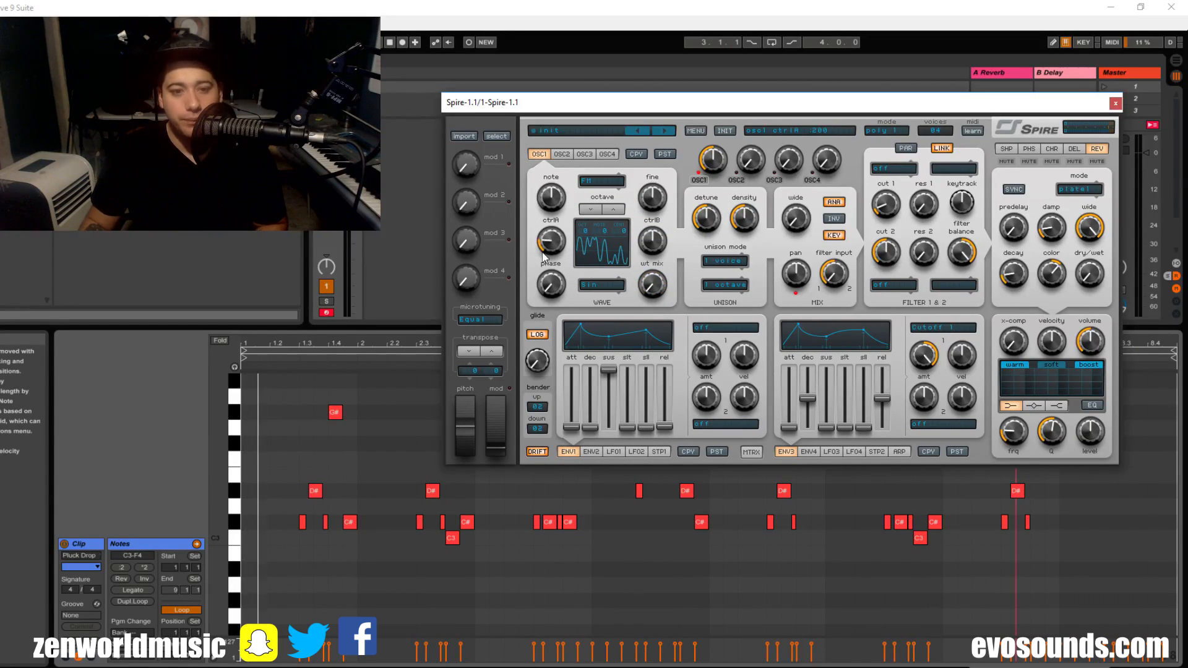
drag(549, 250, 555, 245)
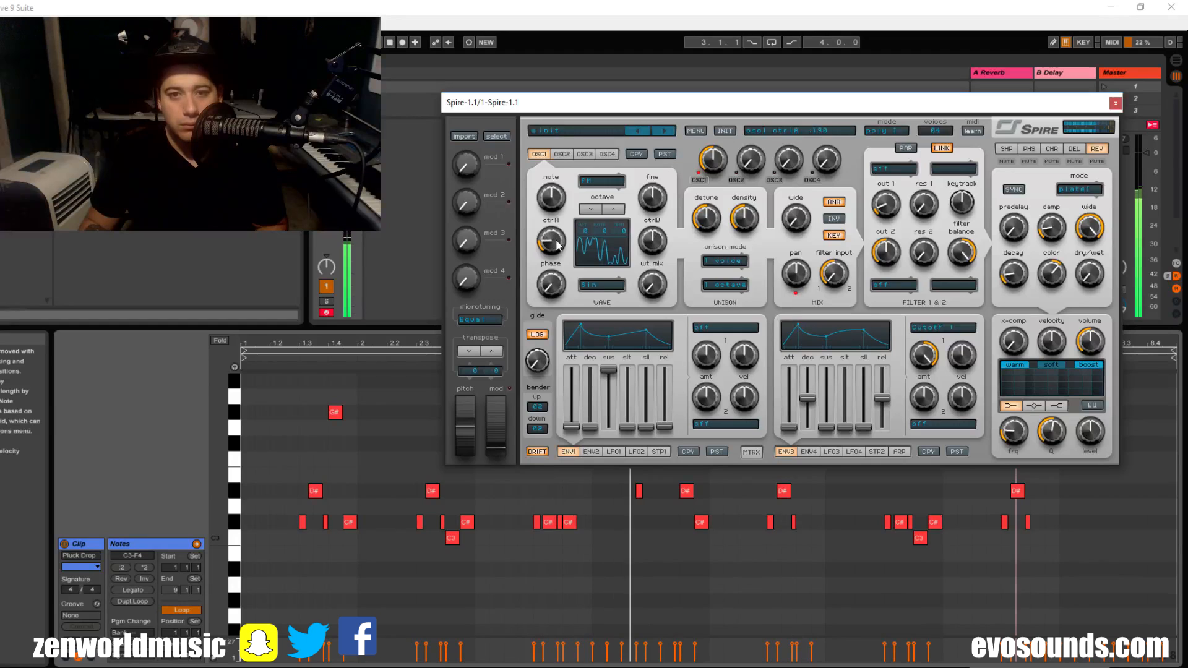
- Set filter 1 to perfecto LP4 with the cutoff closed, and shorten envelope 3's release slightly
click(903, 175)
click(894, 181)
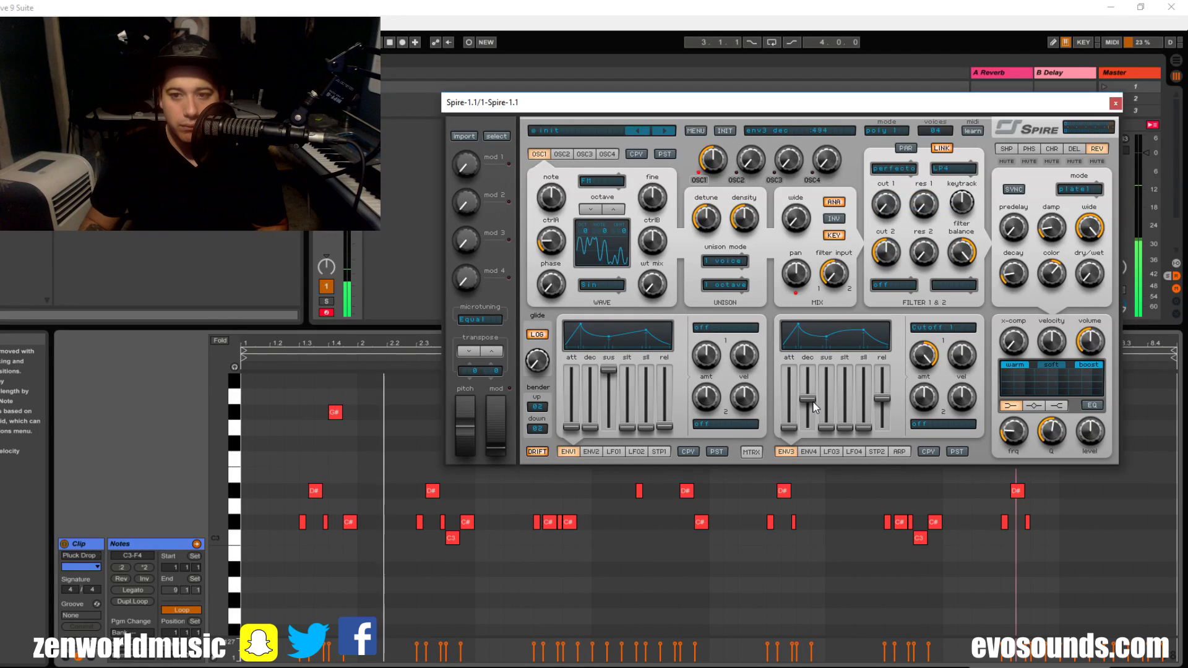
drag(888, 401, 886, 411)
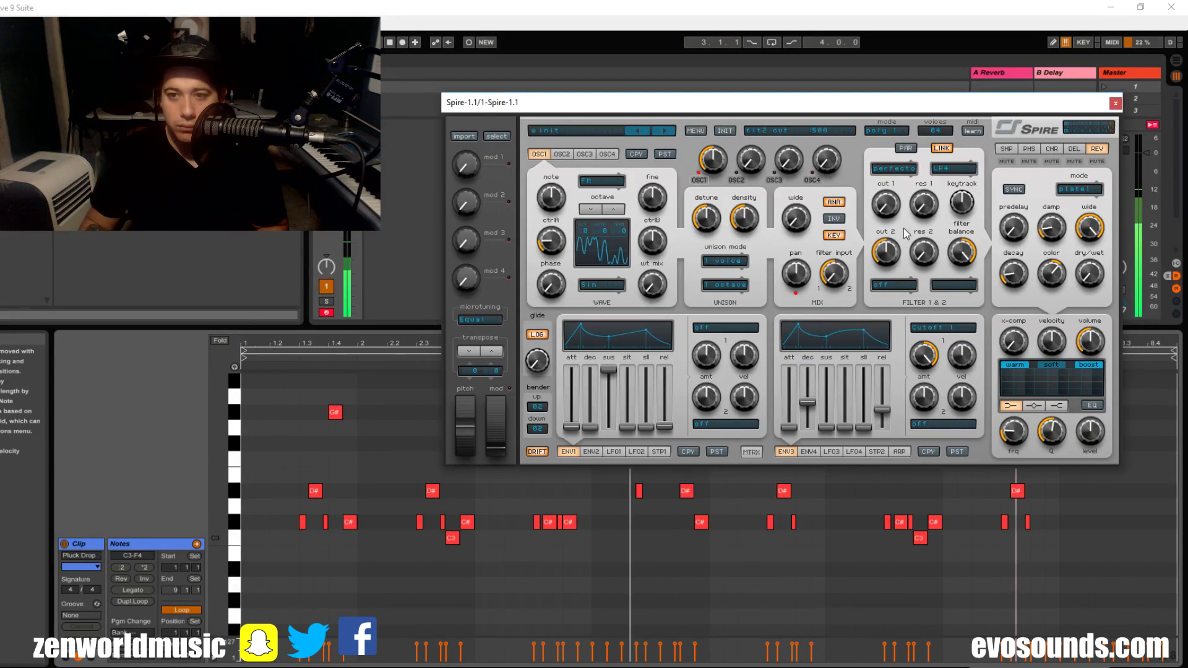
- Add drive to the sound with the shaper effect
click(1006, 149)
mouse_move(1029, 223)
mouse_down()
mouse_move(1005, 240)
mouse_move(1014, 235)
mouse_up()
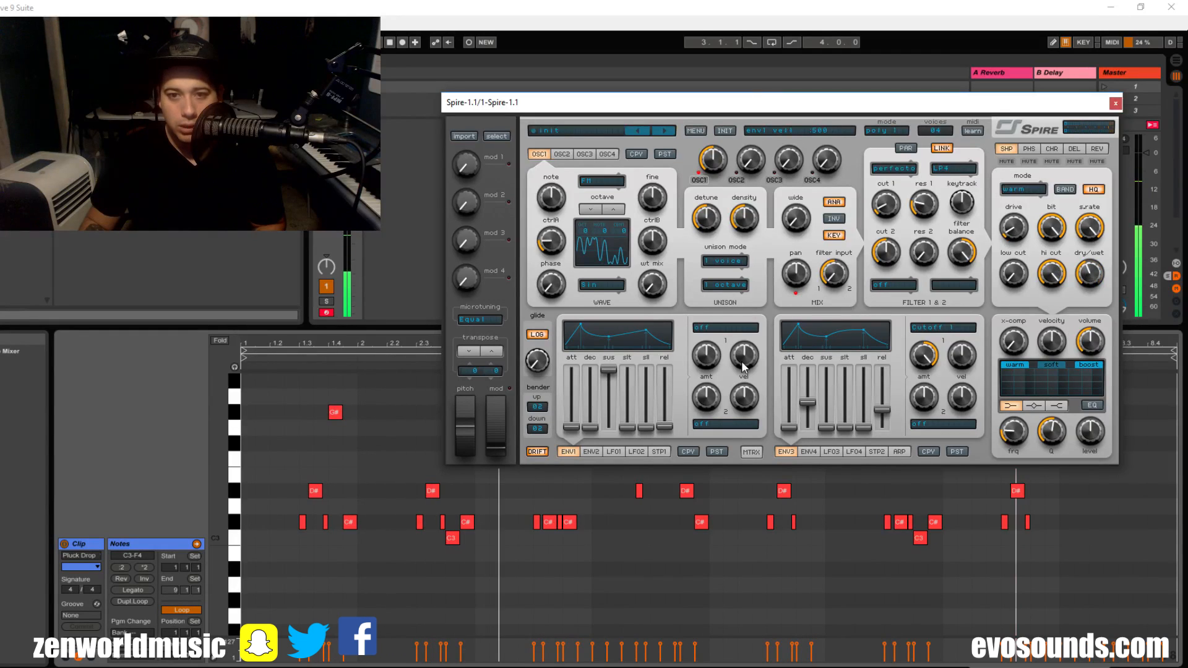
- Route envelope 2 to oscillator 1's pitch and lower the envelope's sustain to zero with a very short decay
click(591, 451)
click(726, 328)
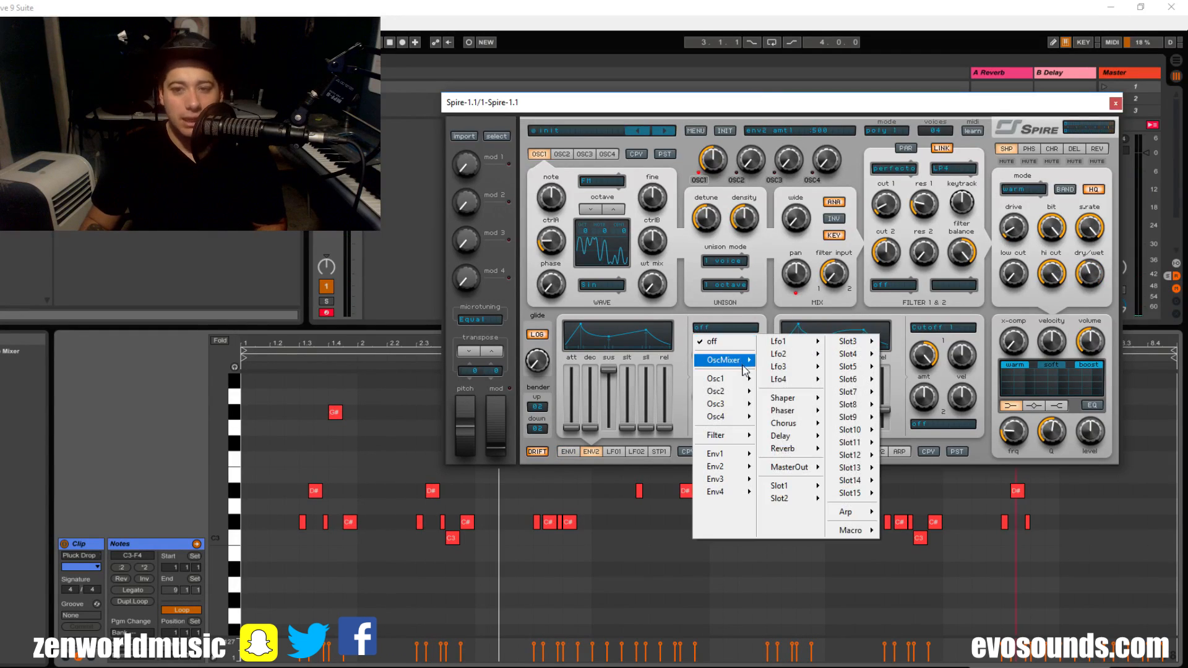
mouse_move(736, 380)
click(780, 379)
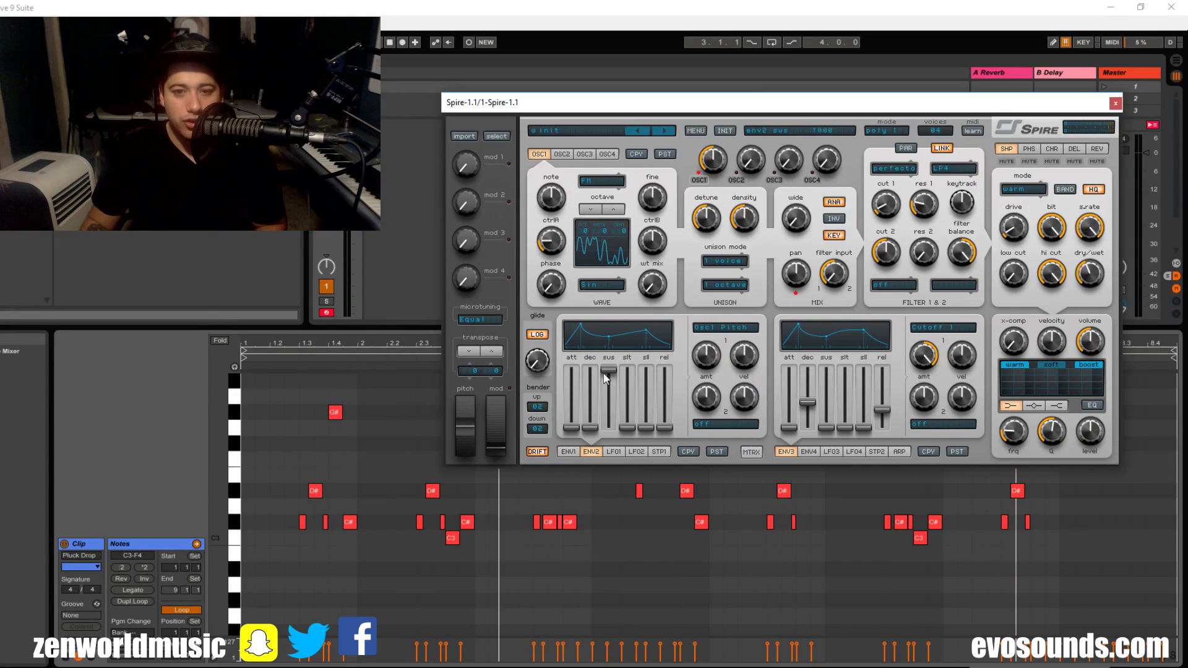
drag(606, 372, 605, 436)
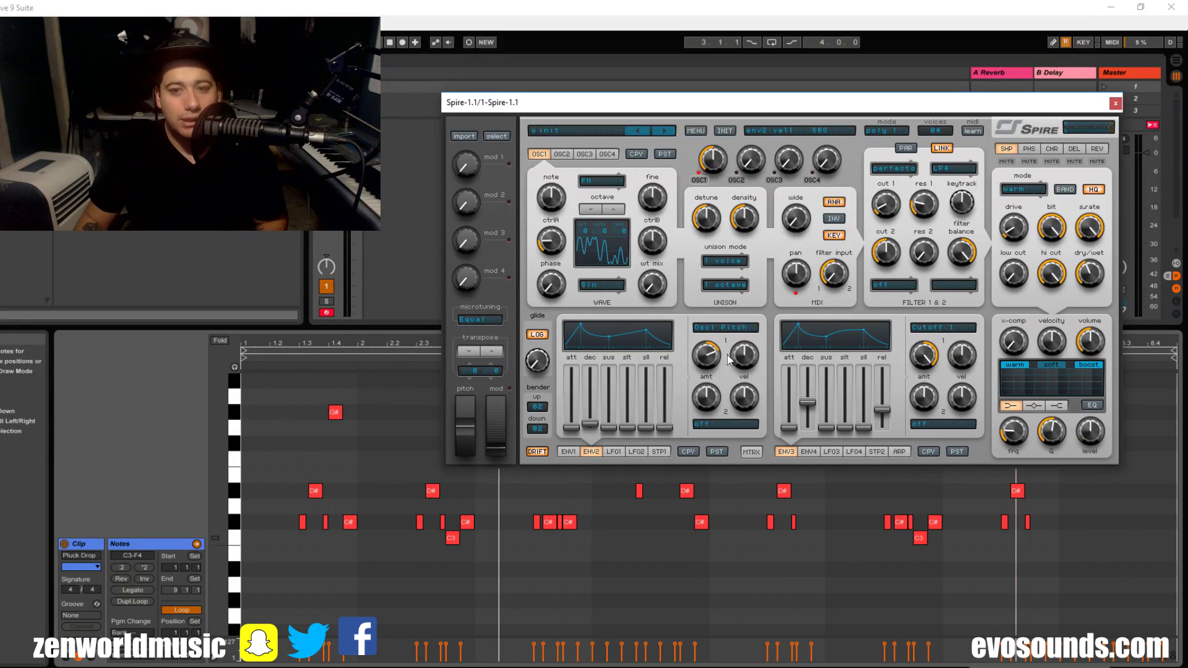
- Increase envelope 2's pitch modulation amount while the clip plays, and raise oscillator 1's octave to +1
key(space)
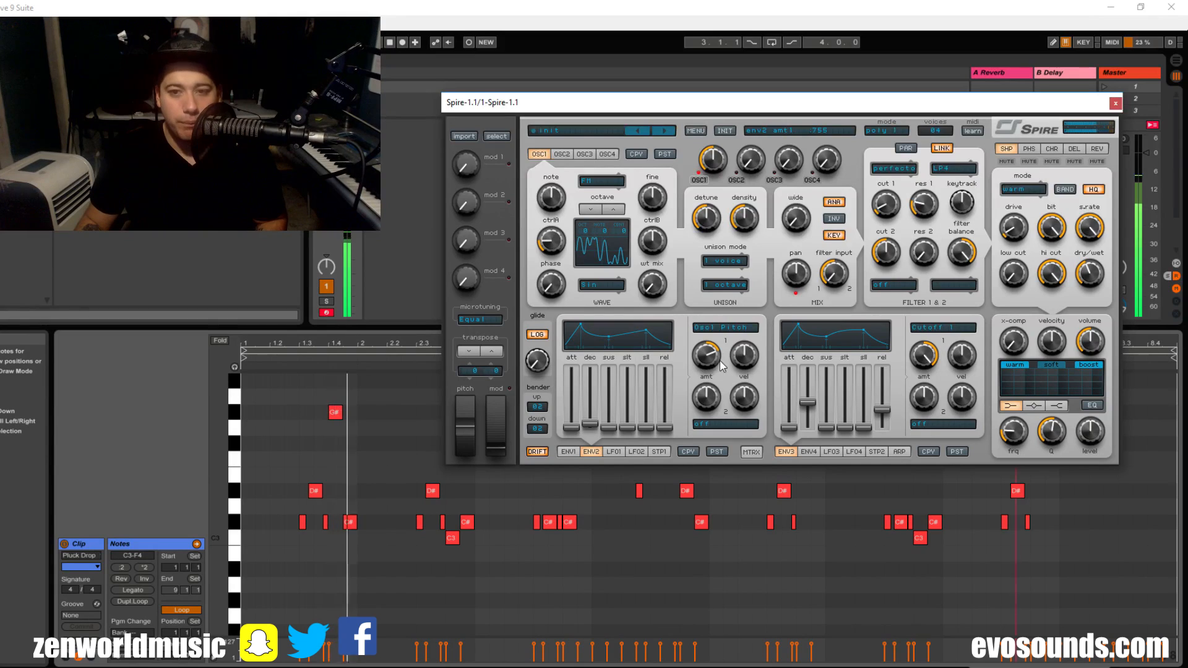
drag(720, 361, 732, 352)
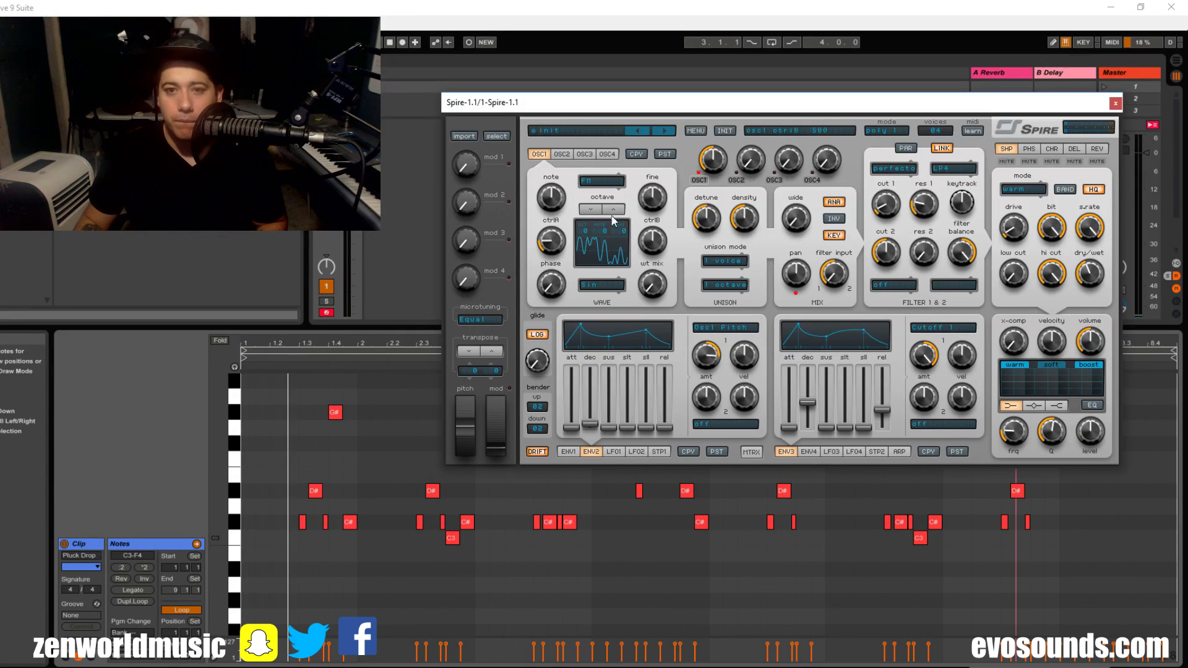
click(592, 210)
click(614, 210)
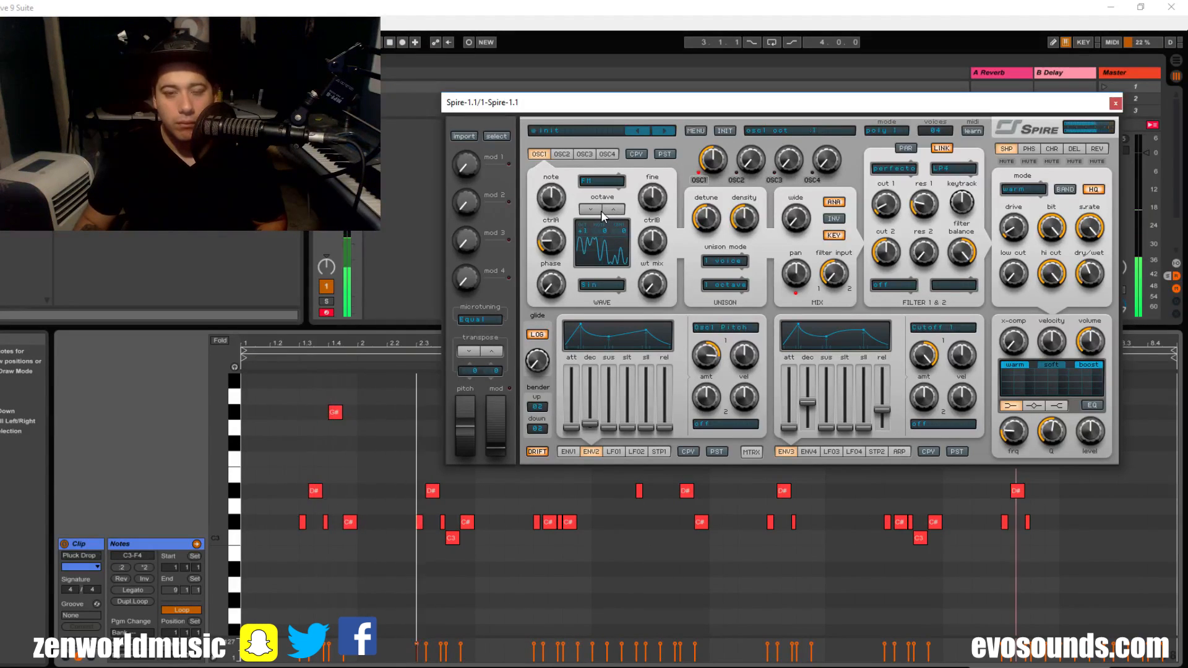
- Bring up the synth's reverb effect settings
click(1096, 149)
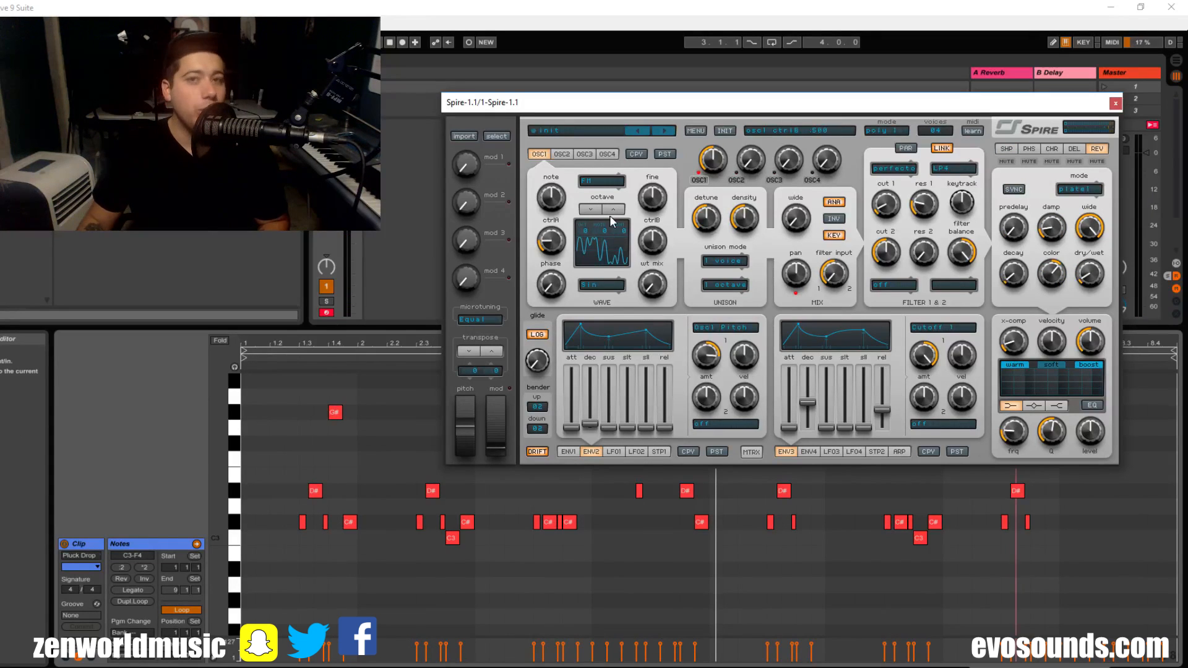
- Switch oscillator 1 to the Classic type with the Sin wave, raise its ctrlA to 1000, and audition the clip
click(603, 181)
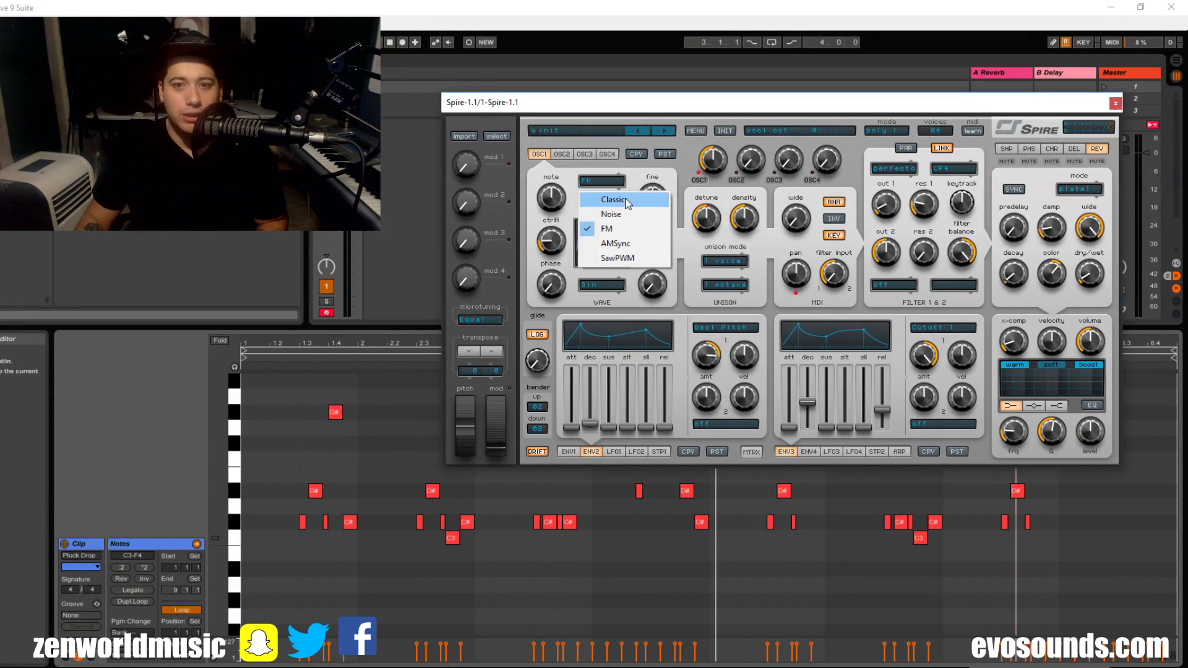
click(627, 200)
click(594, 285)
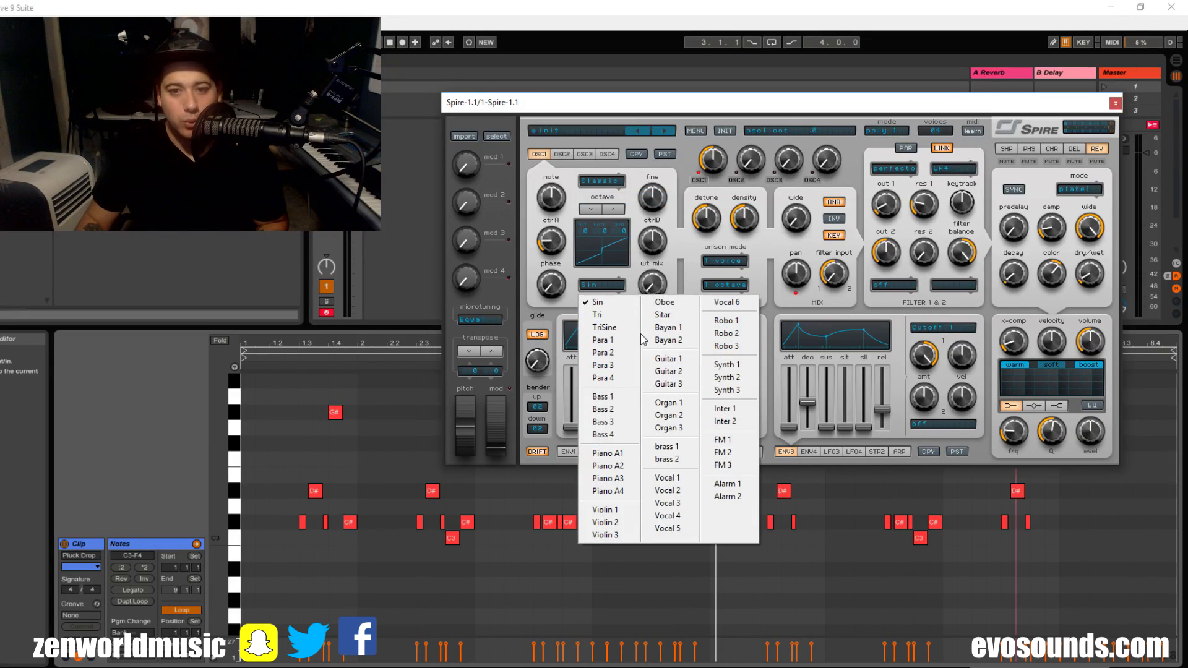
click(596, 303)
drag(552, 240, 614, 53)
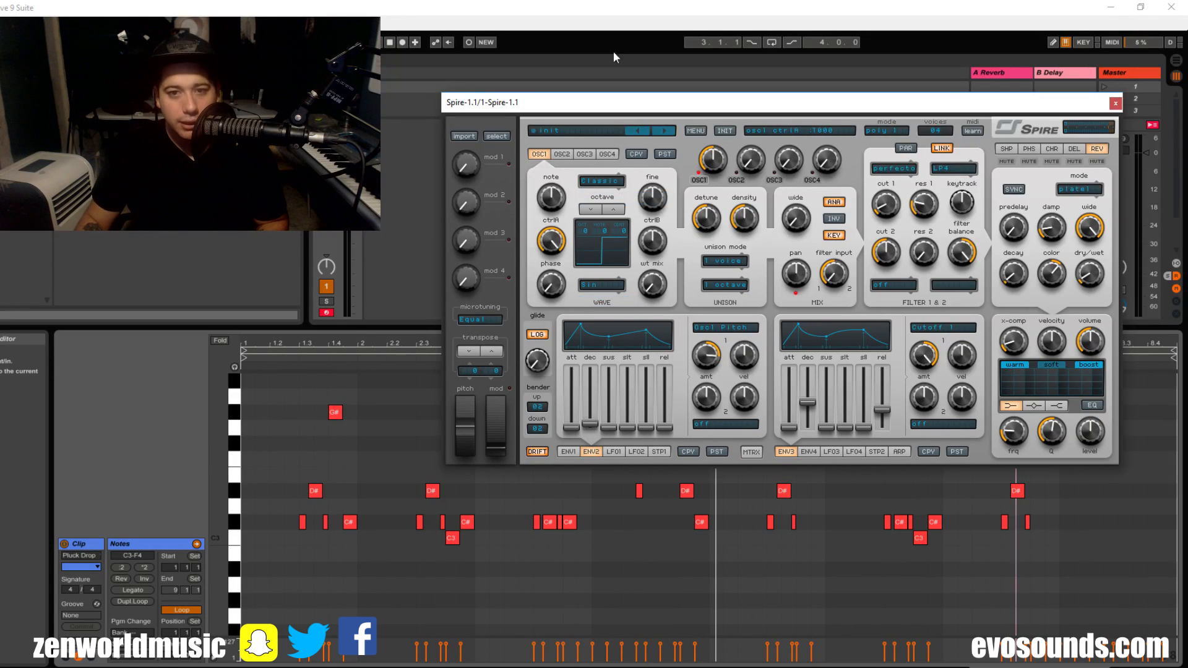
key(space)
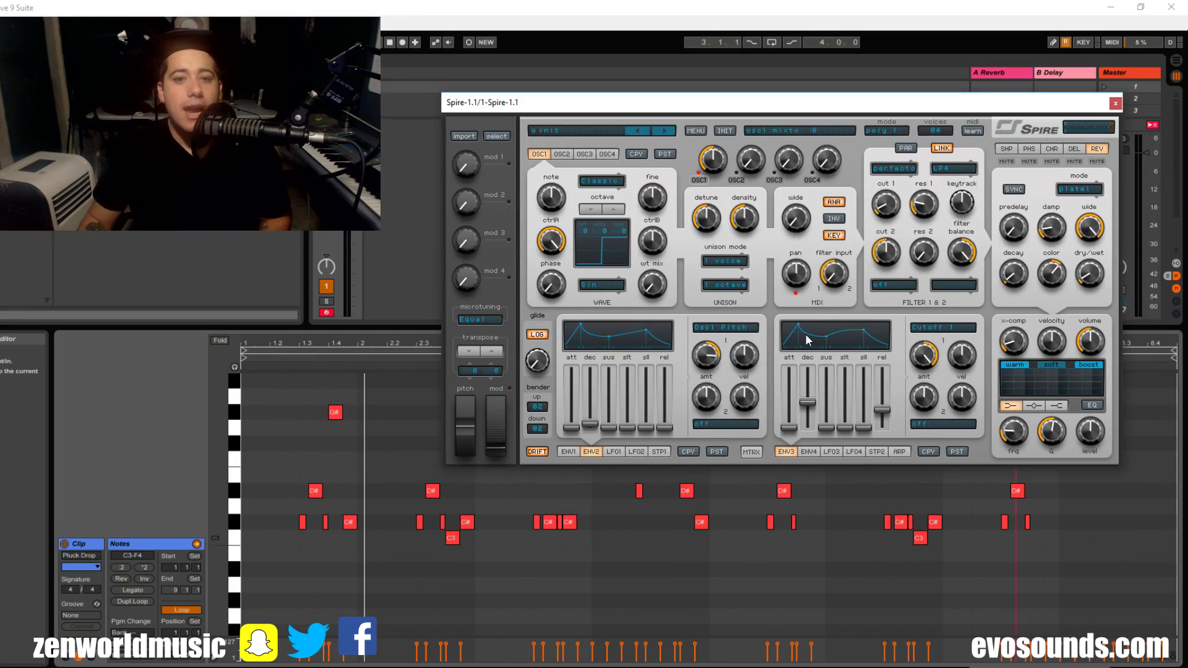
mouse_move(579, 667)
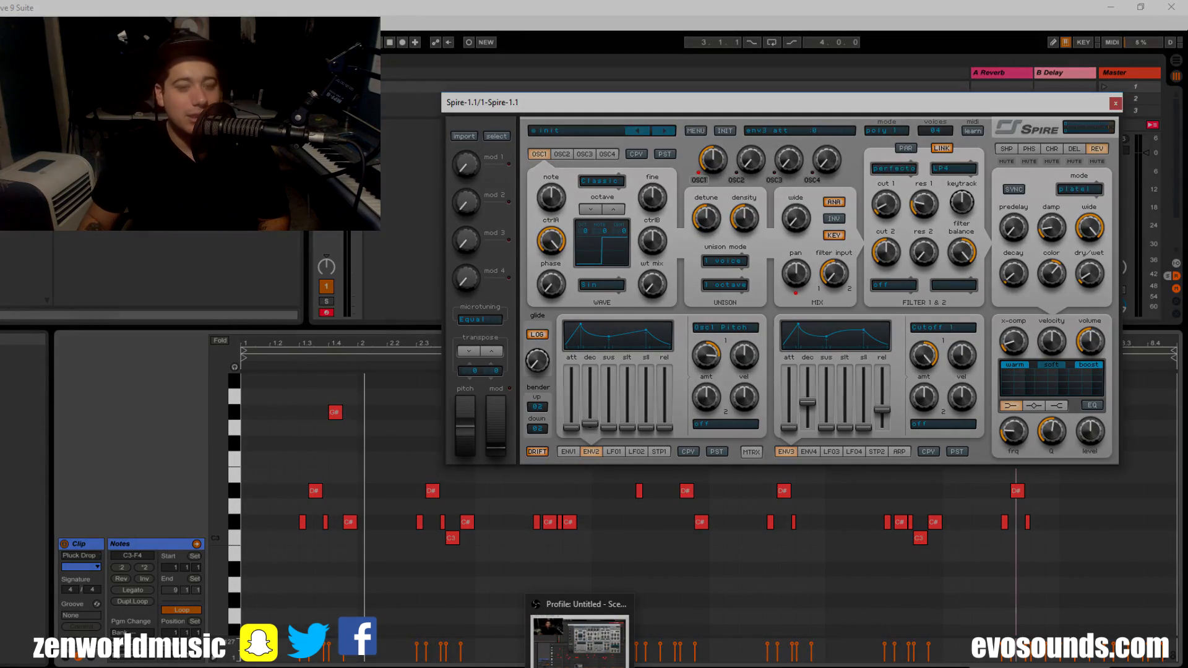